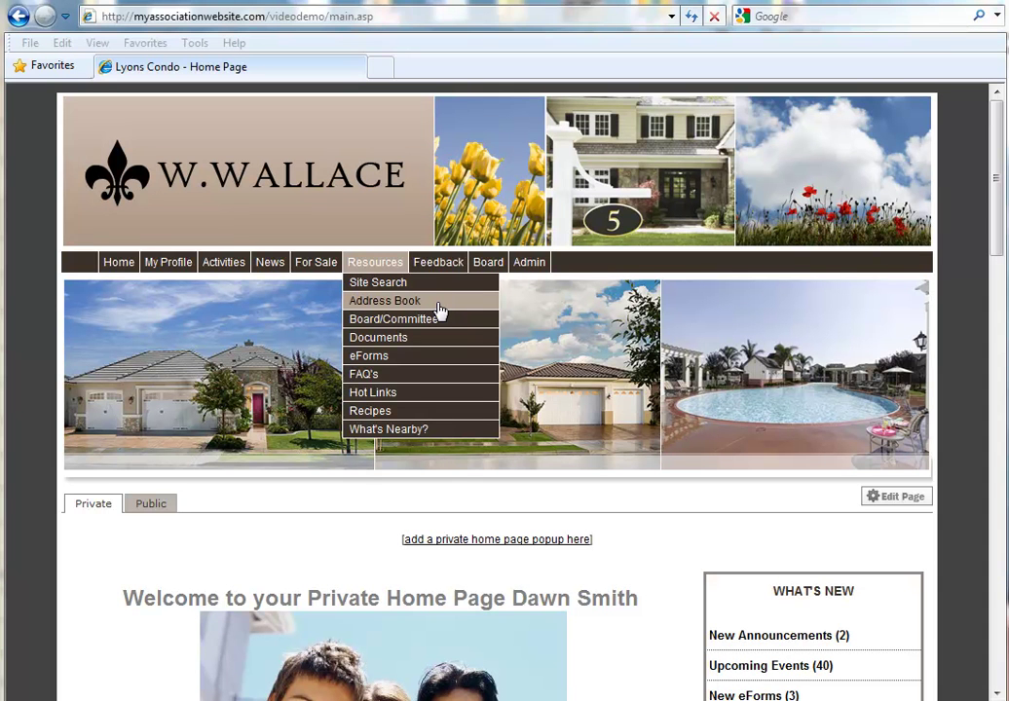
- Open a resident listed under M in the address book's Residents category and bring up that person's record for editing
{"action": "left_click", "coordinate": [438, 309]}
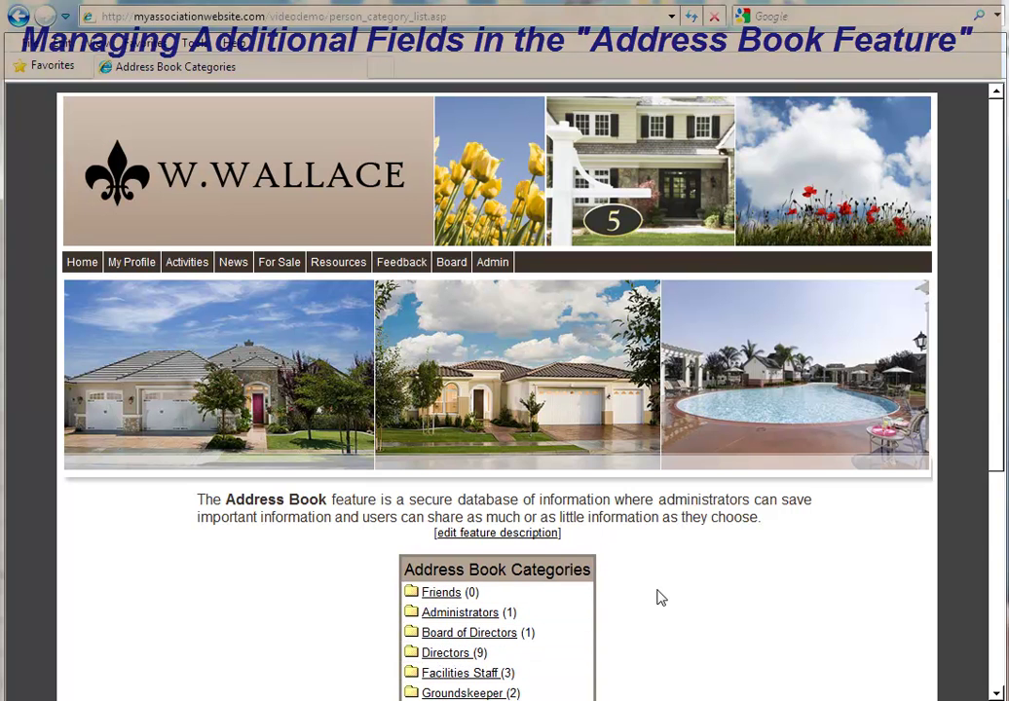
{"action": "scroll", "coordinate": [657, 597], "scroll_direction": "down", "scroll_amount": 3}
{"action": "left_click", "coordinate": [449, 527]}
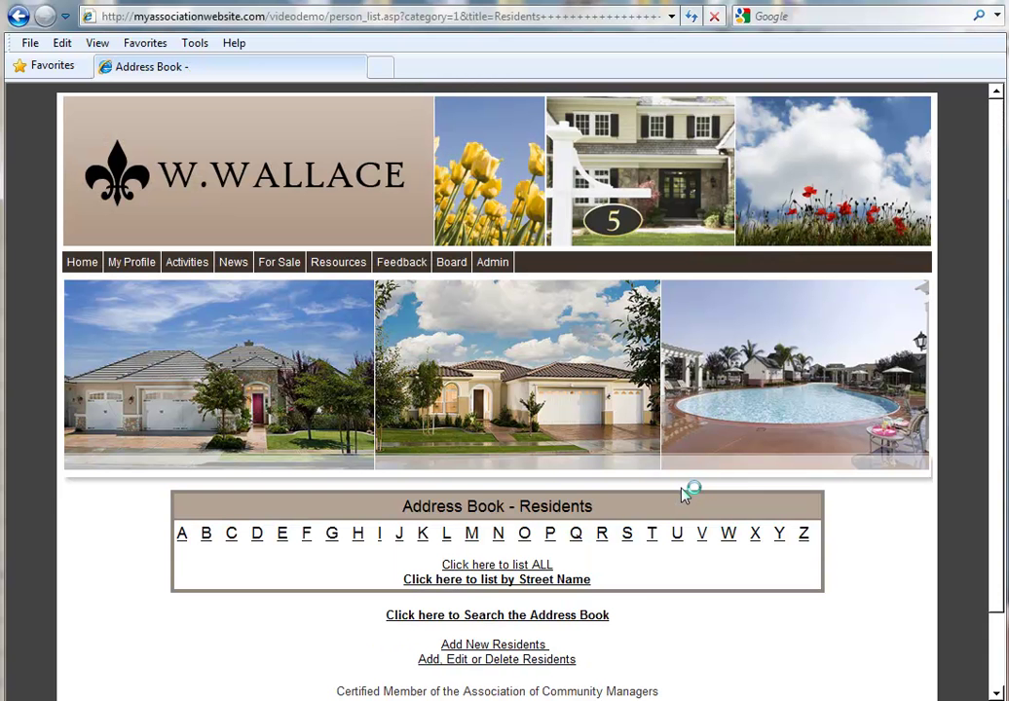
{"action": "left_click", "coordinate": [473, 535]}
{"action": "left_click", "coordinate": [475, 557]}
{"action": "left_click", "coordinate": [993, 331]}
{"action": "scroll", "coordinate": [993, 331], "scroll_direction": "down", "scroll_amount": 5}
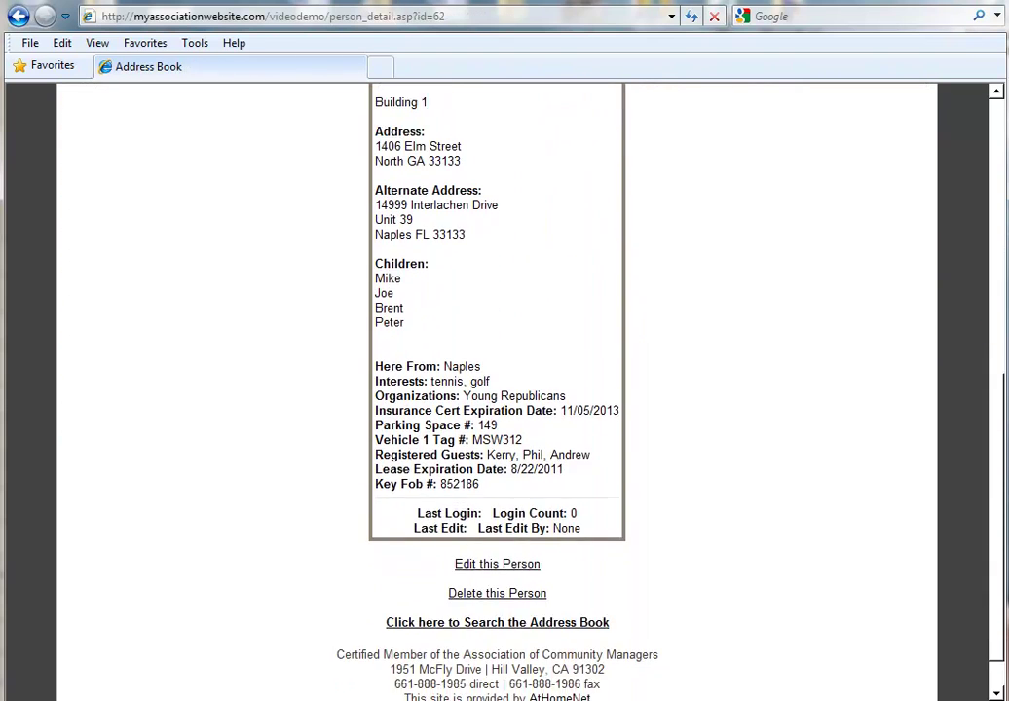
{"action": "left_click", "coordinate": [529, 516]}
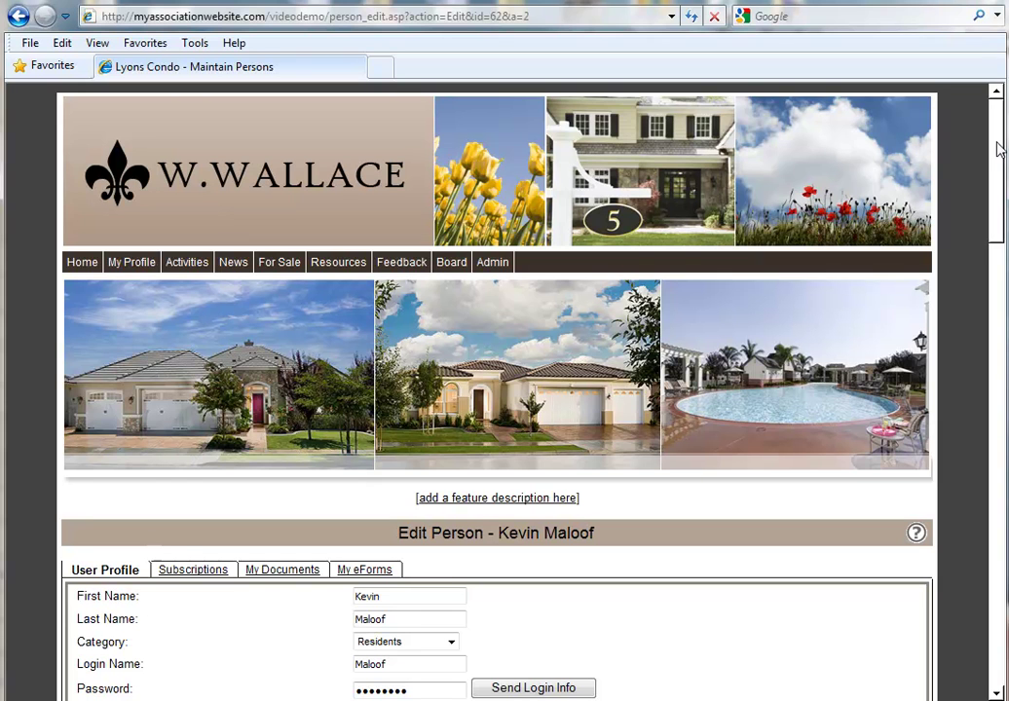
- Examine the resident's Additional Information and Administrative Information fields, including their view and edit levels
{"action": "left_click_drag", "start_coordinate": [997, 148], "coordinate": [995, 584]}
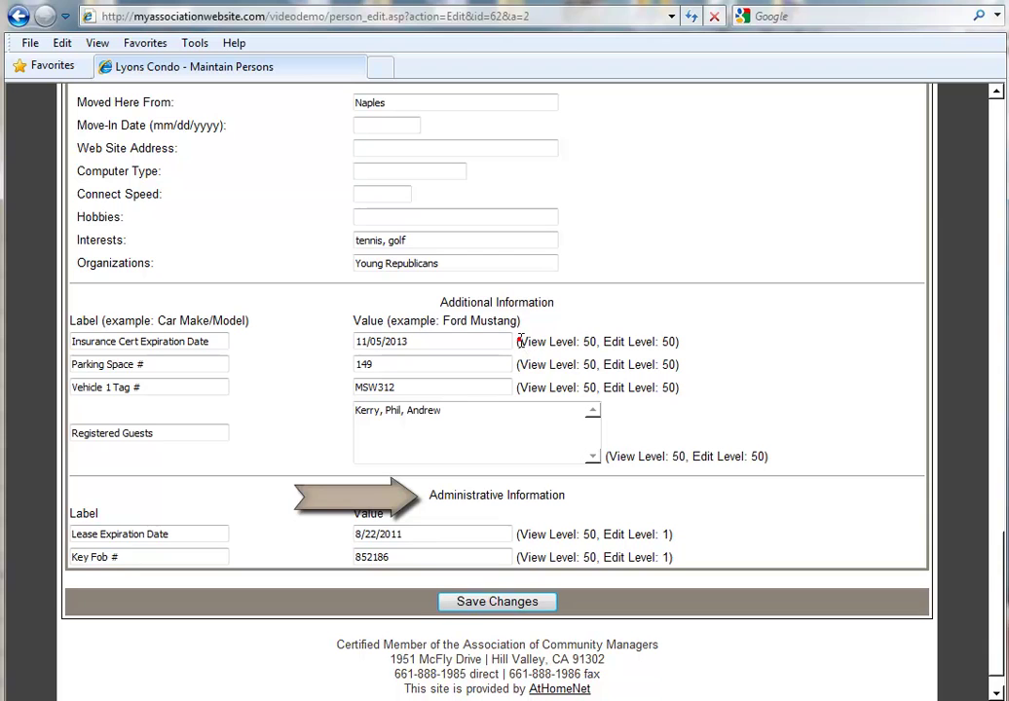
{"action": "left_click_drag", "start_coordinate": [518, 340], "coordinate": [681, 344]}
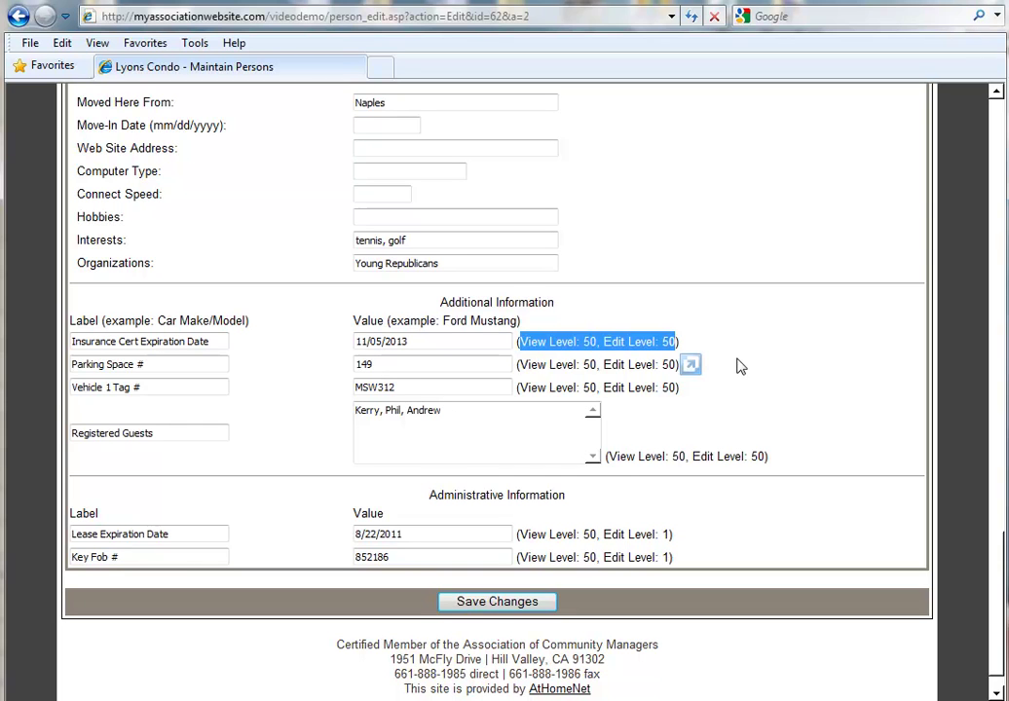
{"action": "left_click", "coordinate": [740, 365]}
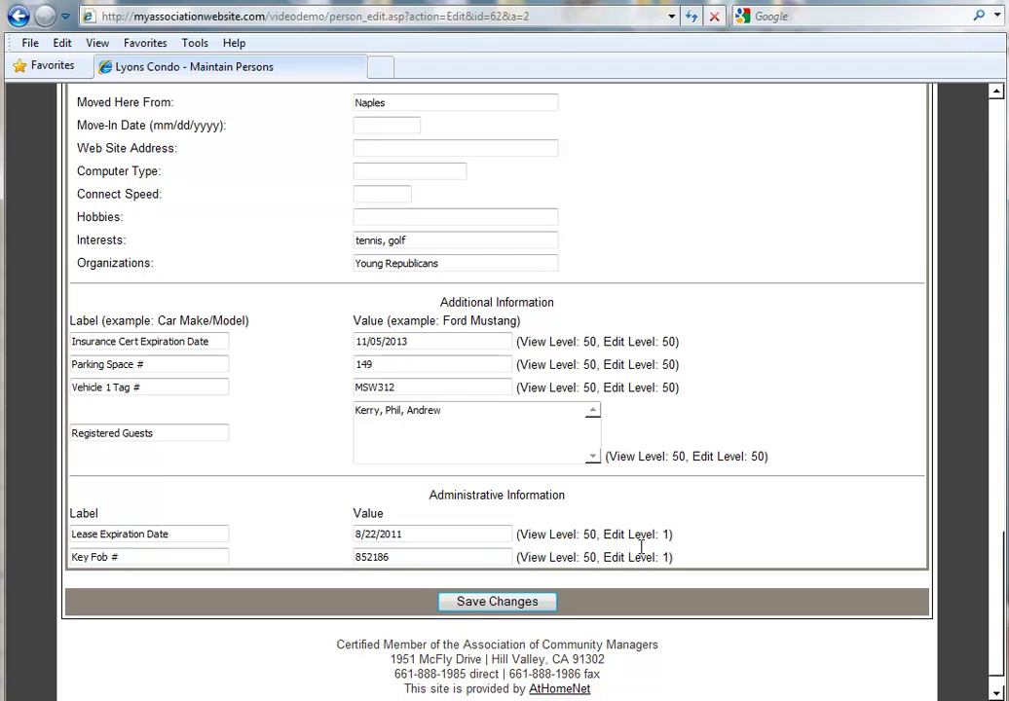
{"action": "left_click", "coordinate": [436, 535]}
{"action": "left_click_drag", "start_coordinate": [435, 534], "coordinate": [343, 535]}
{"action": "left_click_drag", "start_coordinate": [419, 557], "coordinate": [333, 555]}
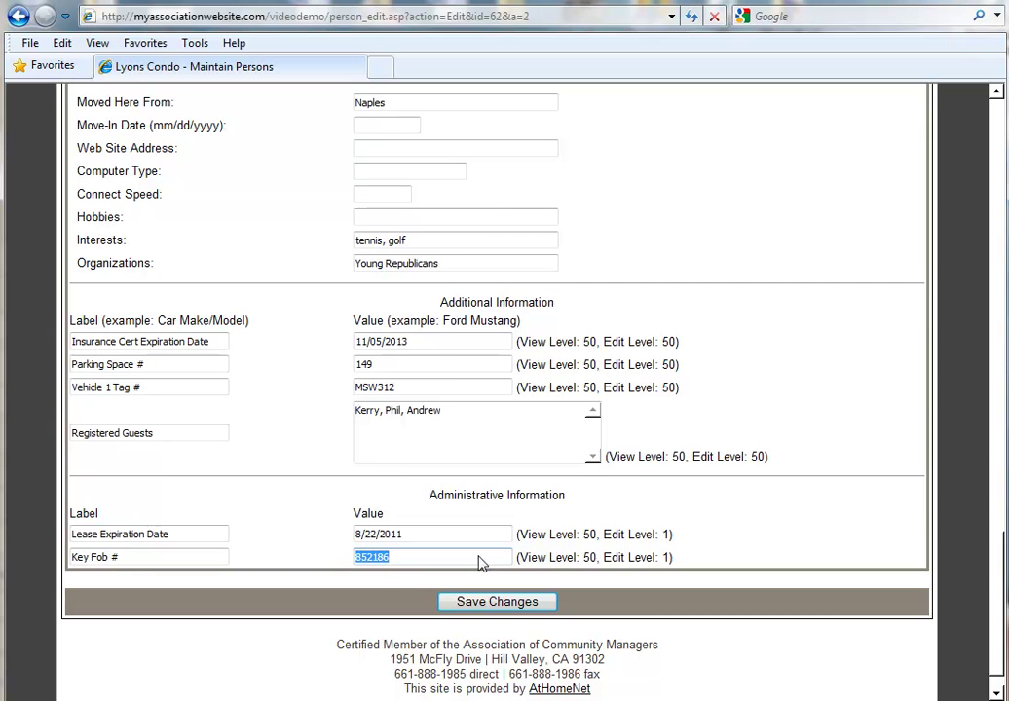
- Open the website settings and locate the Additional Info entries under Address Book/Profile Settings
{"action": "scroll", "coordinate": [647, 275], "scroll_direction": "up", "scroll_amount": 15}
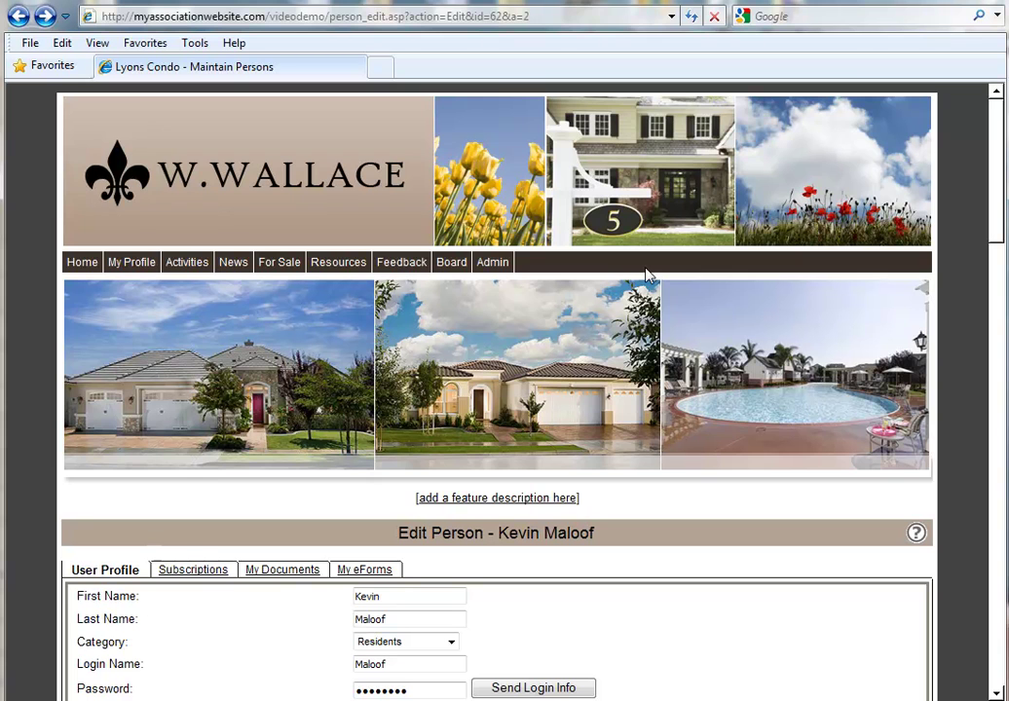
{"action": "mouse_move", "coordinate": [495, 267]}
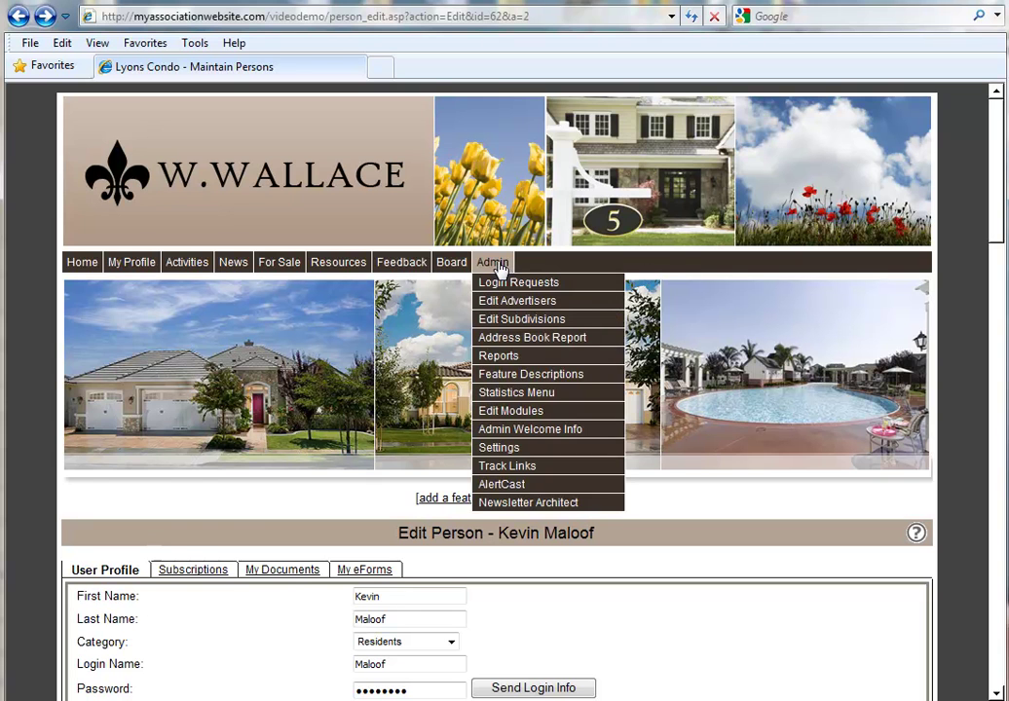
{"action": "left_click", "coordinate": [499, 450]}
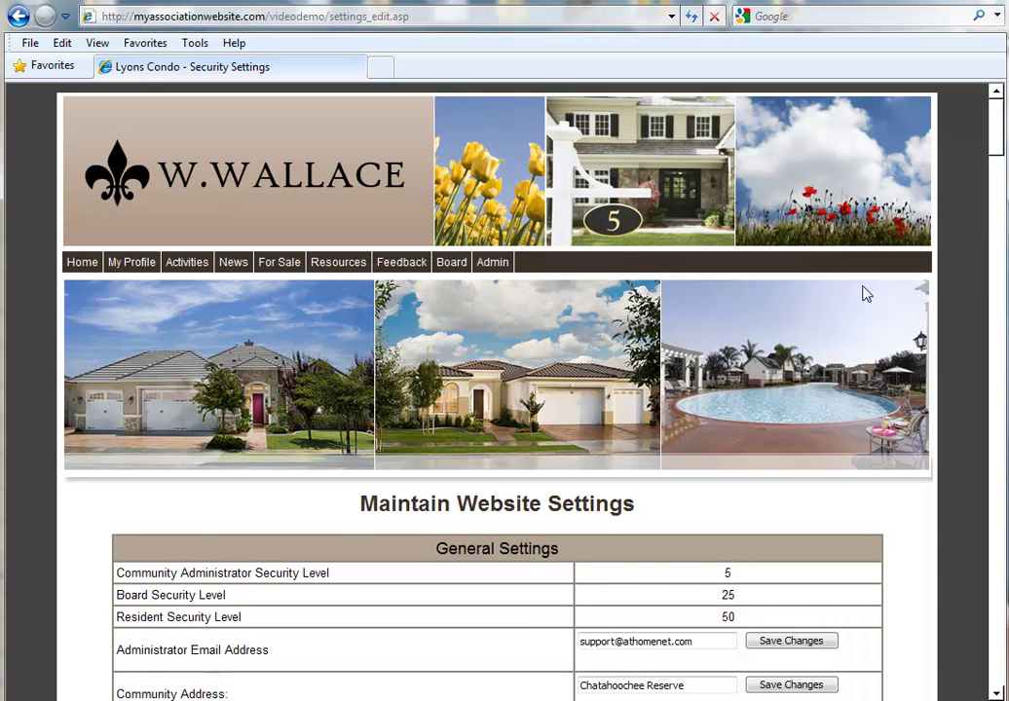
{"action": "left_click_drag", "start_coordinate": [1000, 131], "coordinate": [1000, 241]}
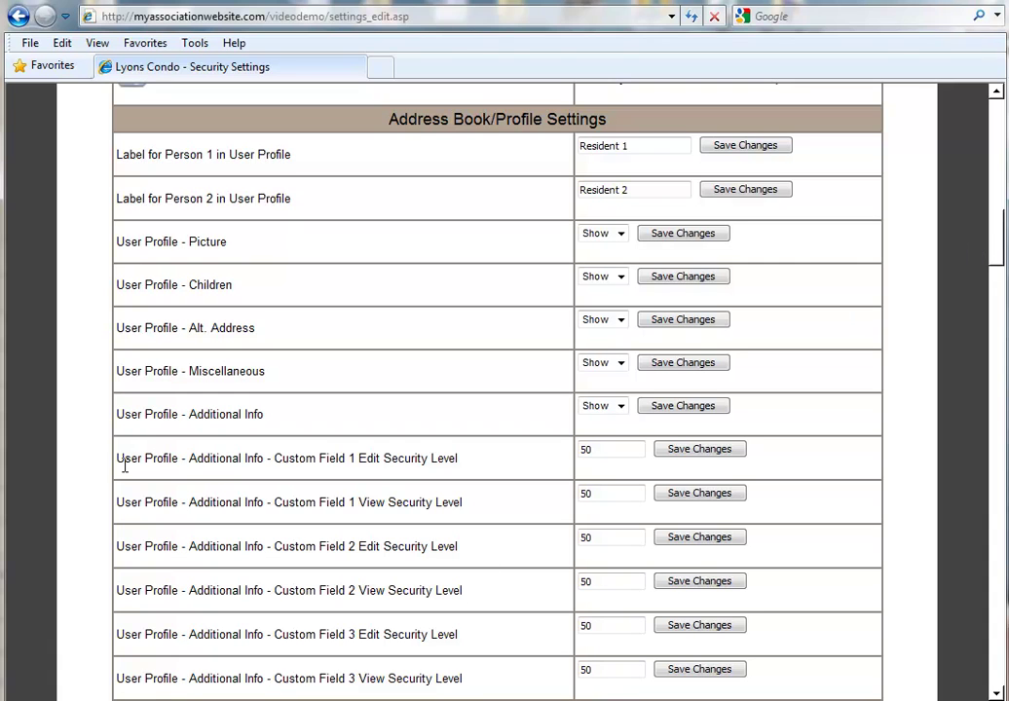
{"action": "left_click_drag", "start_coordinate": [117, 461], "coordinate": [251, 464]}
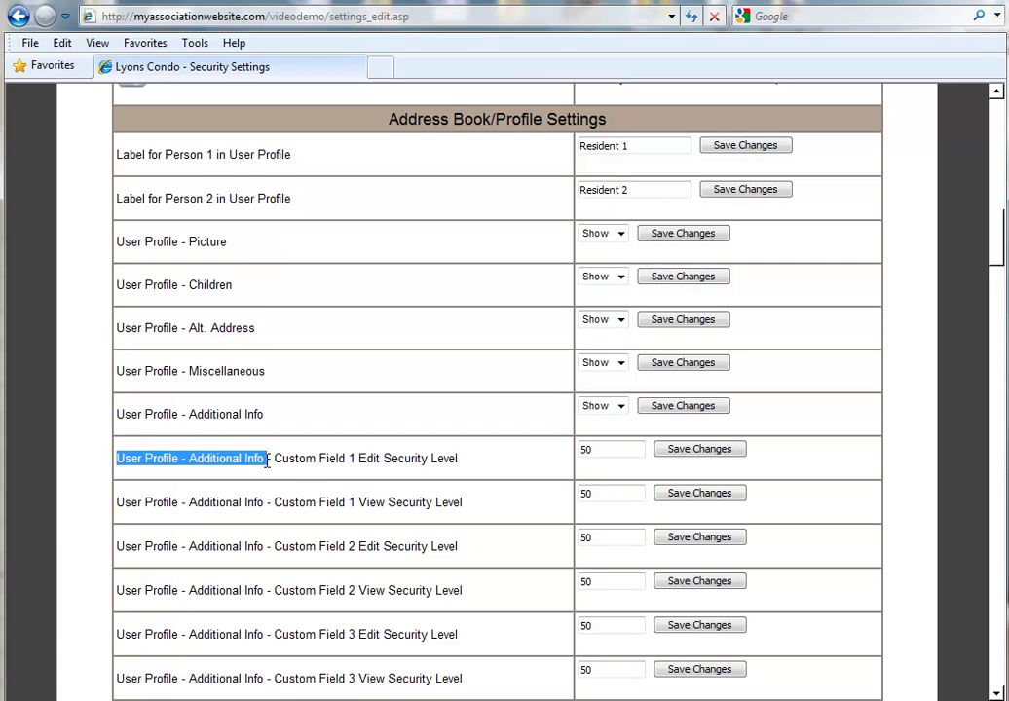
{"action": "left_click", "coordinate": [285, 417]}
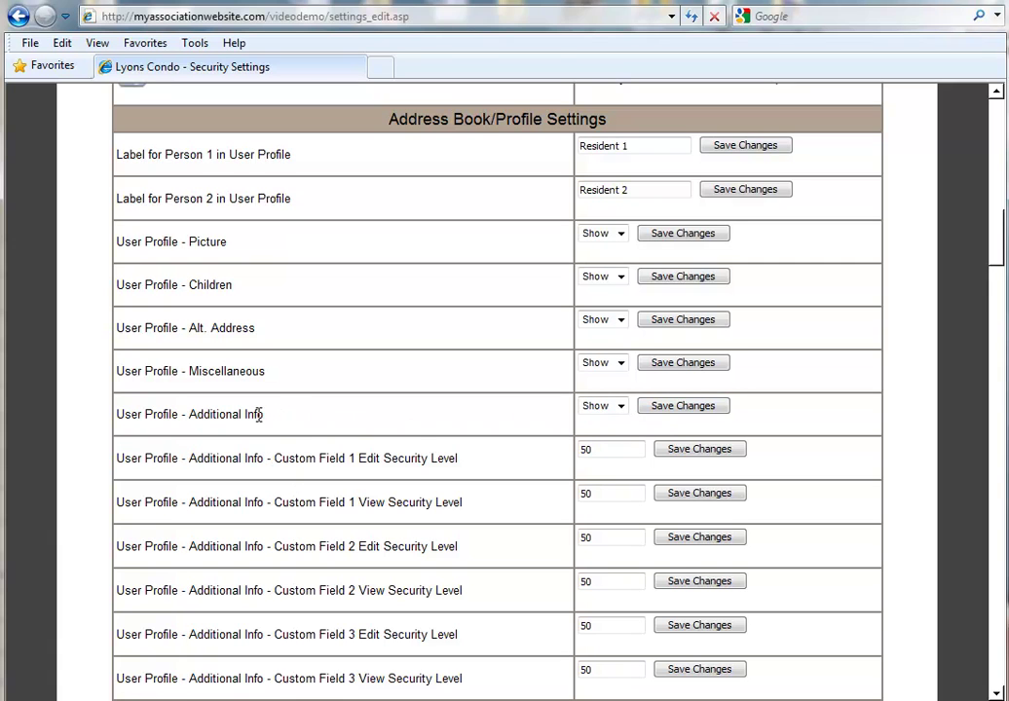
- Review the show/hide choices for Additional Info and the edit and view security levels of Custom Fields 1 to 6
{"action": "left_click", "coordinate": [620, 405]}
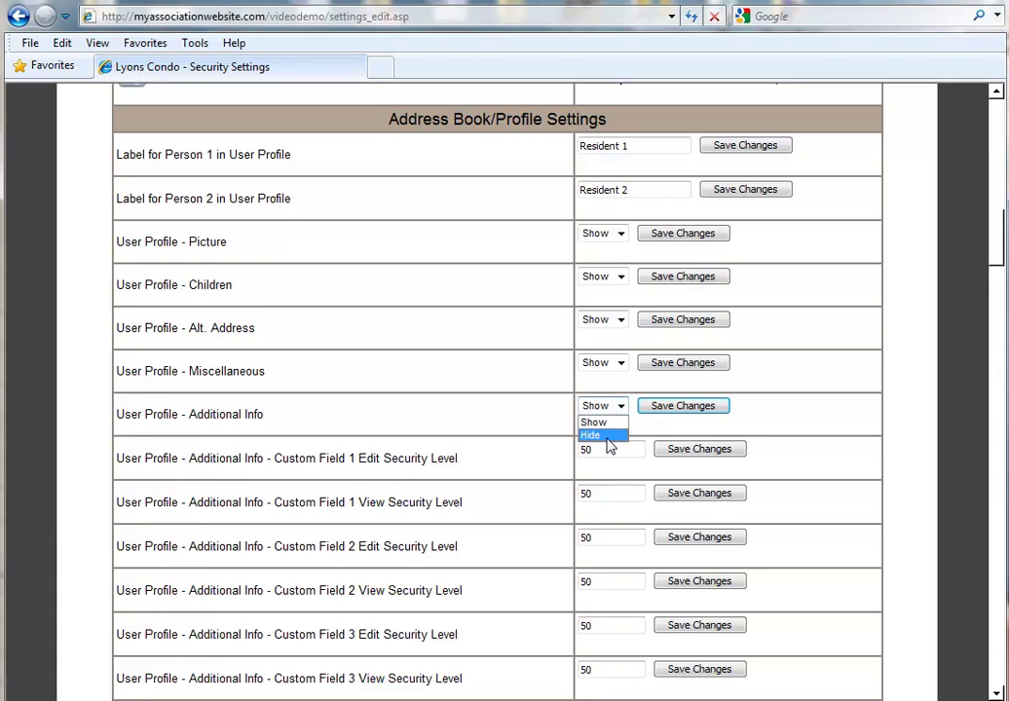
{"action": "left_click", "coordinate": [622, 406]}
{"action": "scroll", "coordinate": [370, 468], "scroll_direction": "down", "scroll_amount": 2}
{"action": "scroll", "coordinate": [370, 470], "scroll_direction": "down", "scroll_amount": 2}
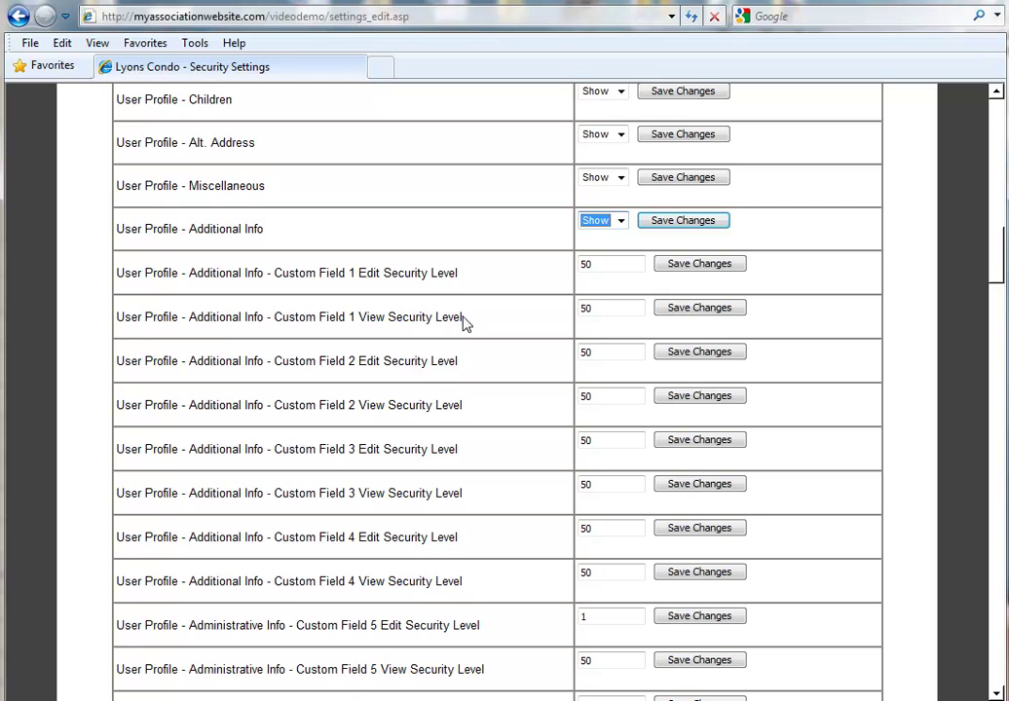
{"action": "scroll", "coordinate": [517, 378], "scroll_direction": "down", "scroll_amount": 4}
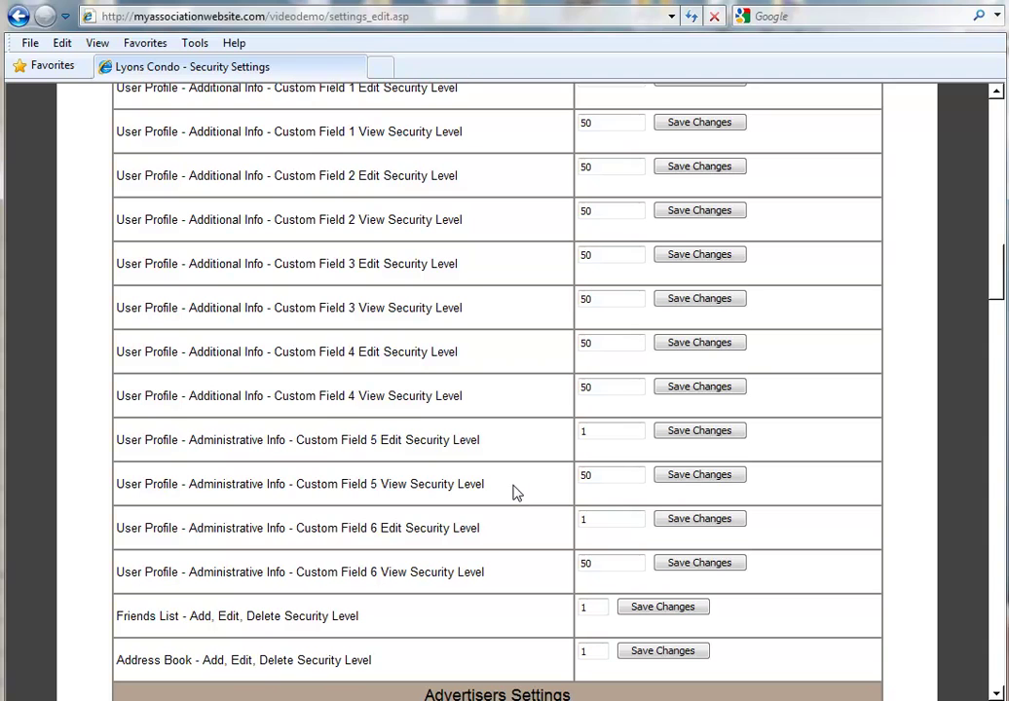
{"action": "left_click", "coordinate": [607, 475]}
{"action": "double_click", "coordinate": [599, 430]}
{"action": "scroll", "coordinate": [615, 176], "scroll_direction": "up", "scroll_amount": 2}
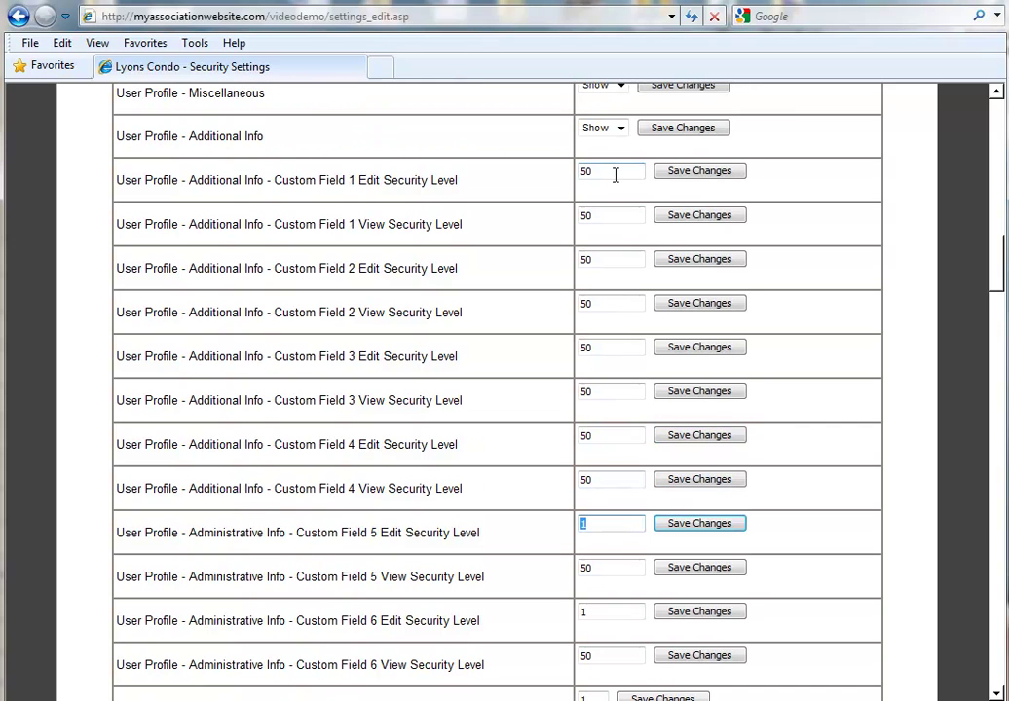
- Set the Additional Info Custom Field 1 Edit Security Level to 1 and save the change
{"action": "left_click_drag", "start_coordinate": [596, 173], "coordinate": [556, 172]}
{"action": "type", "text": "1"}
{"action": "scroll", "coordinate": [563, 180], "scroll_direction": "down", "scroll_amount": 1}
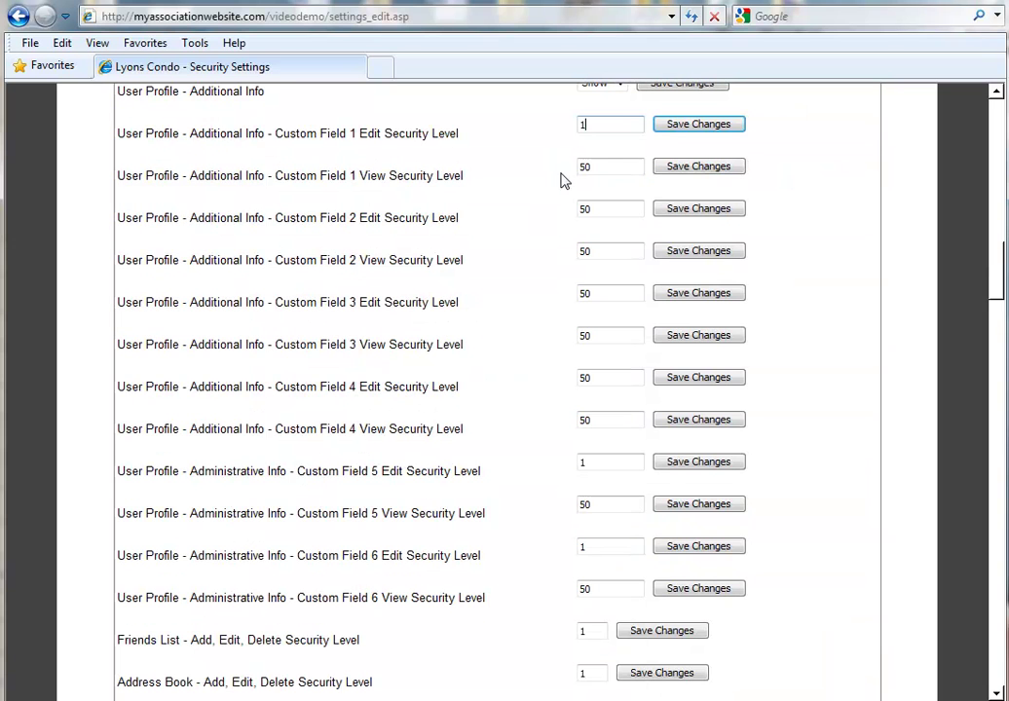
{"action": "left_click", "coordinate": [687, 127]}
- Set the Additional Info Custom Field 1 View Security Level to 1 and save the change
{"action": "scroll", "coordinate": [699, 413], "scroll_direction": "down", "scroll_amount": 6}
{"action": "scroll", "coordinate": [699, 413], "scroll_direction": "down", "scroll_amount": 2}
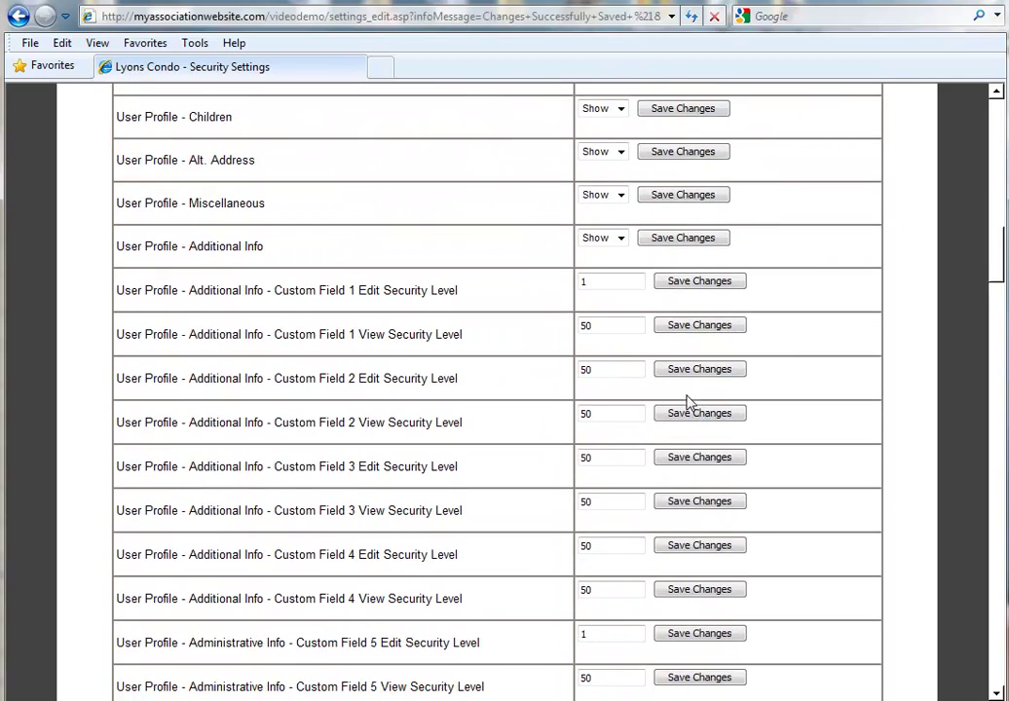
{"action": "left_click_drag", "start_coordinate": [610, 327], "coordinate": [577, 326]}
{"action": "type", "text": "1"}
{"action": "left_click", "coordinate": [685, 327]}
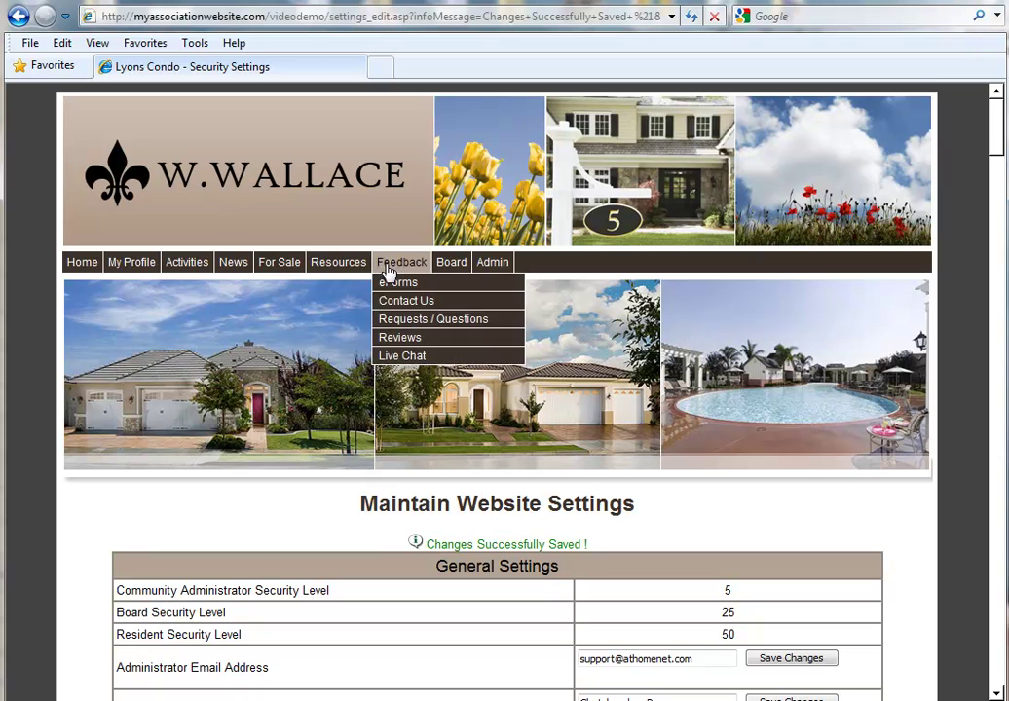
- Return to the address book's Residents category and open a resident listed under N for editing
{"action": "mouse_move", "coordinate": [342, 262]}
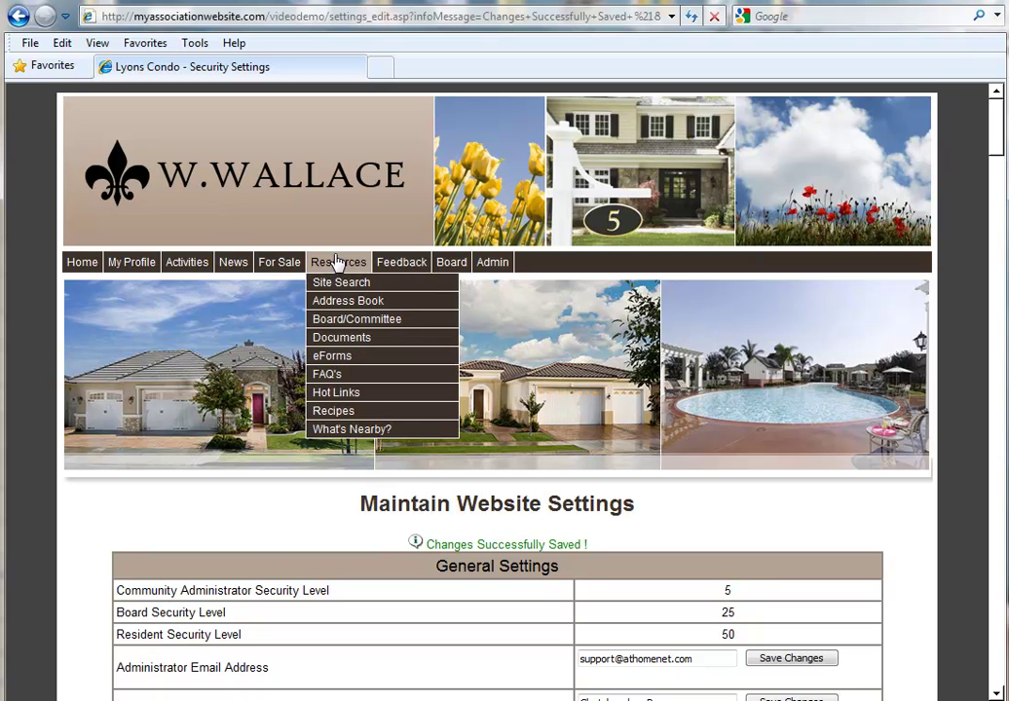
{"action": "left_click", "coordinate": [330, 303]}
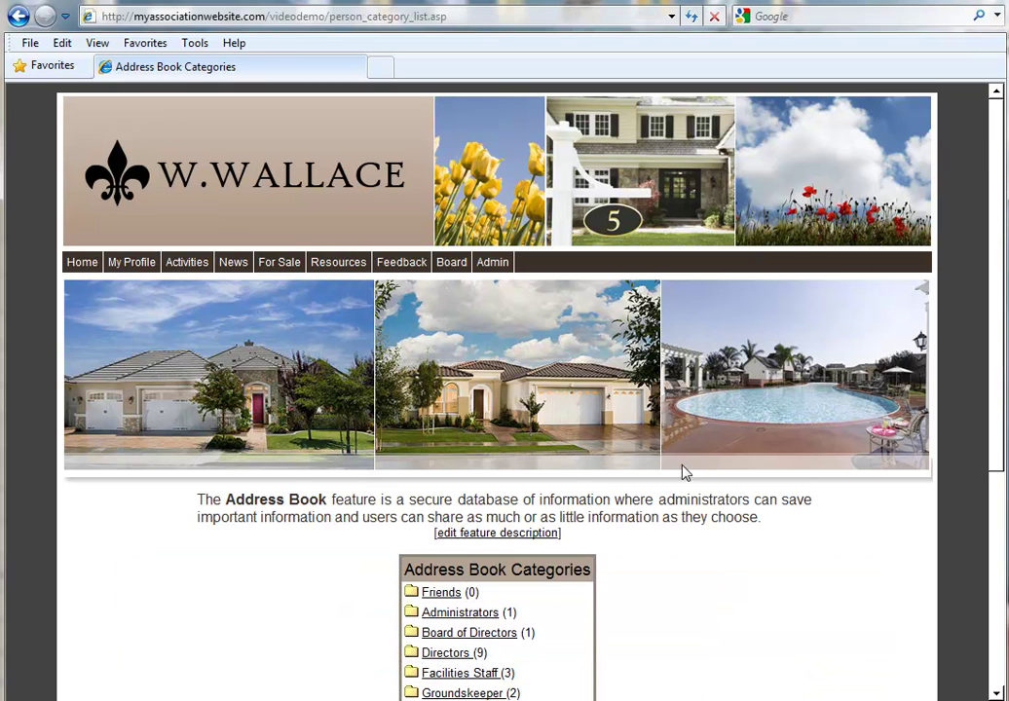
{"action": "scroll", "coordinate": [989, 353], "scroll_direction": "down", "scroll_amount": 3}
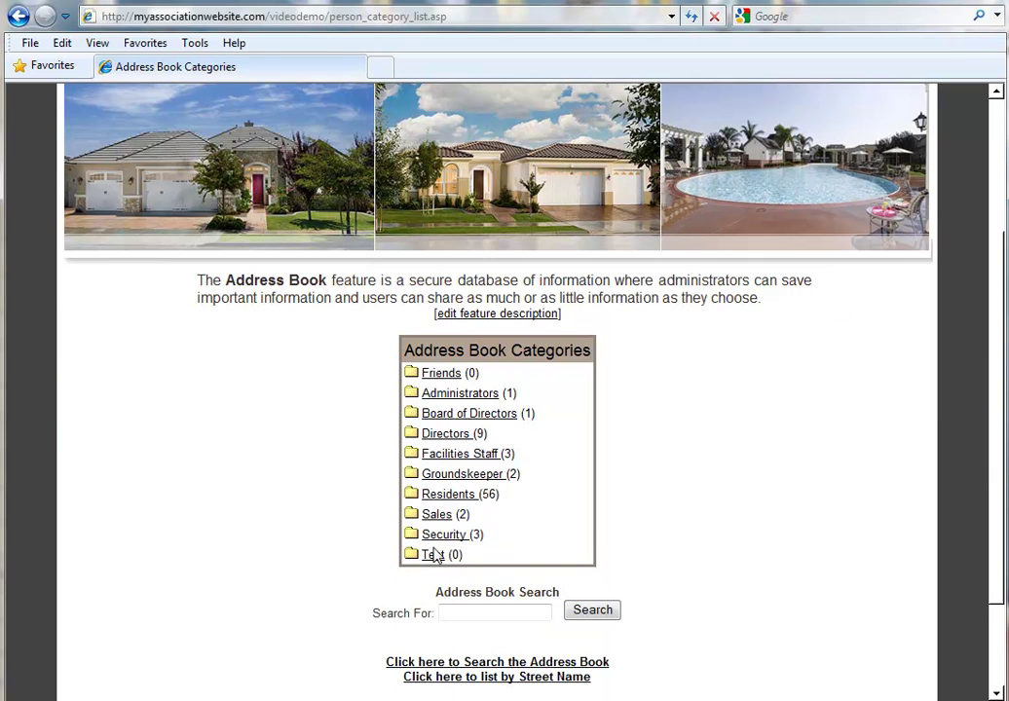
{"action": "left_click", "coordinate": [420, 493]}
{"action": "left_click", "coordinate": [499, 536]}
{"action": "scroll", "coordinate": [725, 541], "scroll_direction": "down", "scroll_amount": 5}
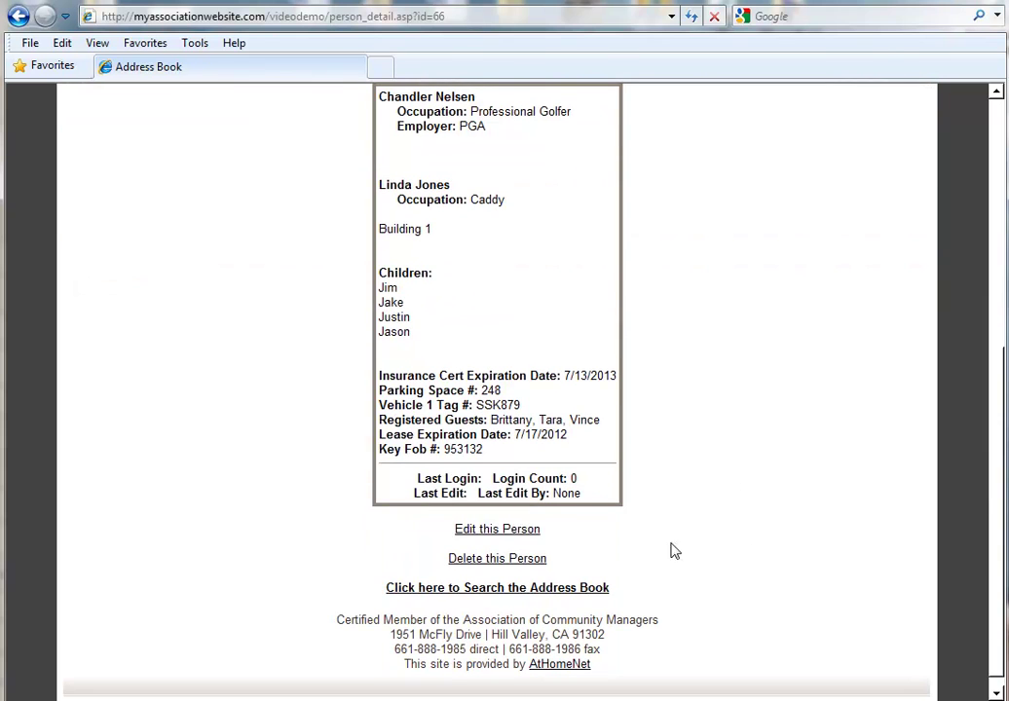
{"action": "left_click", "coordinate": [505, 533]}
- Check the view and edit levels and the label of the resident's Insurance Cert Expiration Date field
{"action": "scroll", "coordinate": [955, 104], "scroll_direction": "down", "scroll_amount": 15}
{"action": "left_click", "coordinate": [519, 302]}
{"action": "mouse_move", "coordinate": [519, 302]}
{"action": "left_mouse_down"}
{"action": "mouse_move", "coordinate": [671, 296]}
{"action": "mouse_move", "coordinate": [672, 305]}
{"action": "left_mouse_up"}
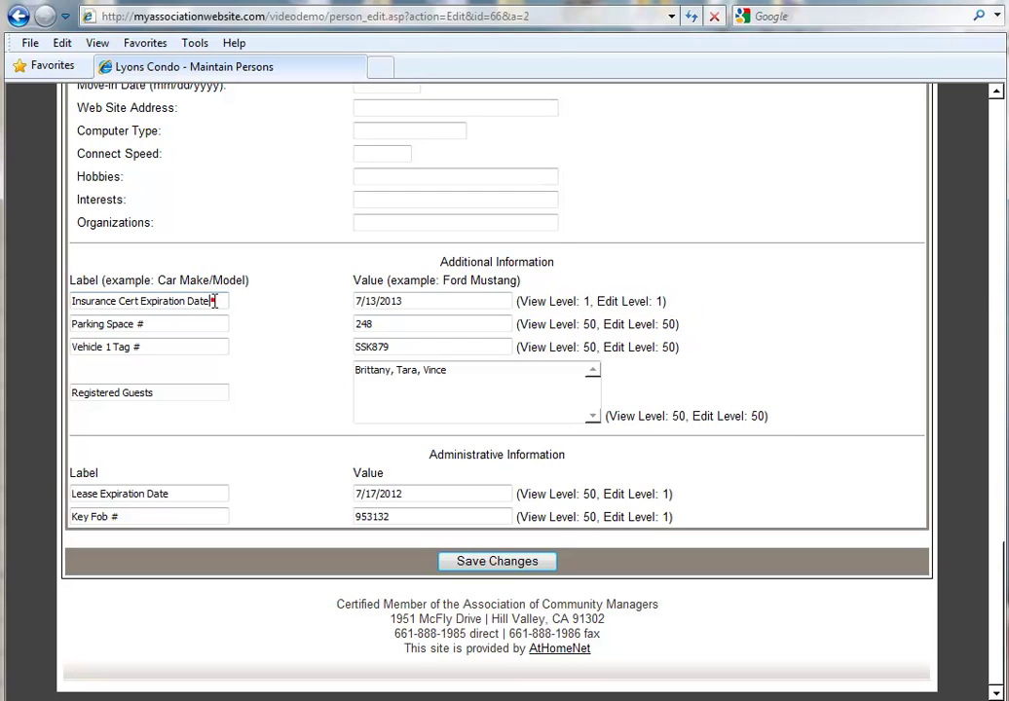
{"action": "left_click_drag", "start_coordinate": [213, 301], "coordinate": [91, 307]}
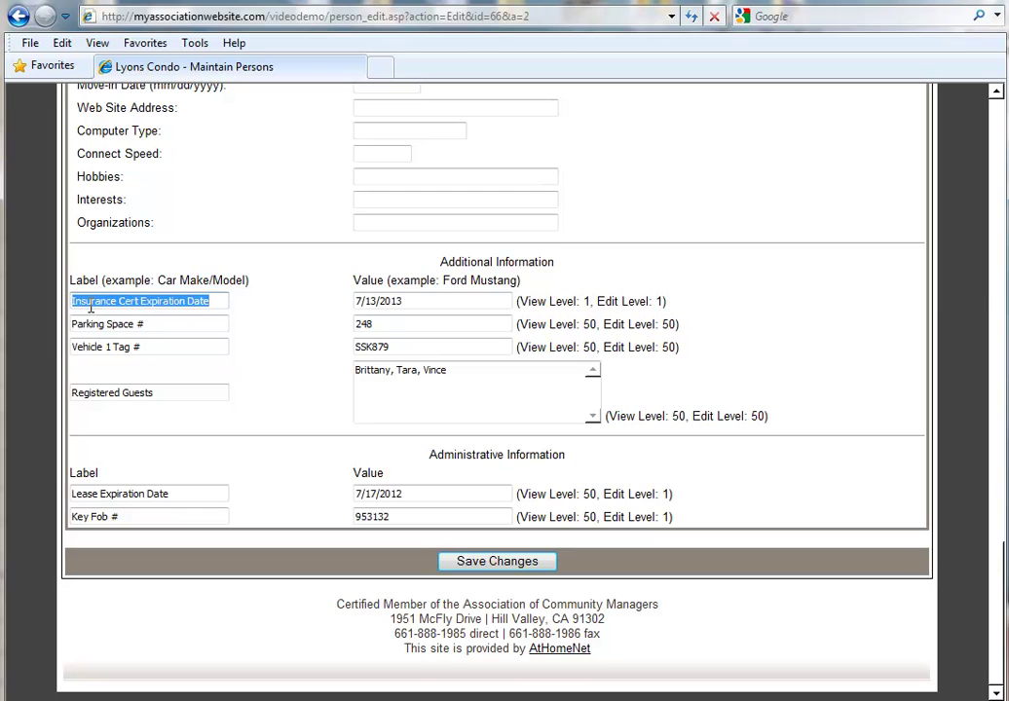
{"action": "left_click", "coordinate": [219, 300]}
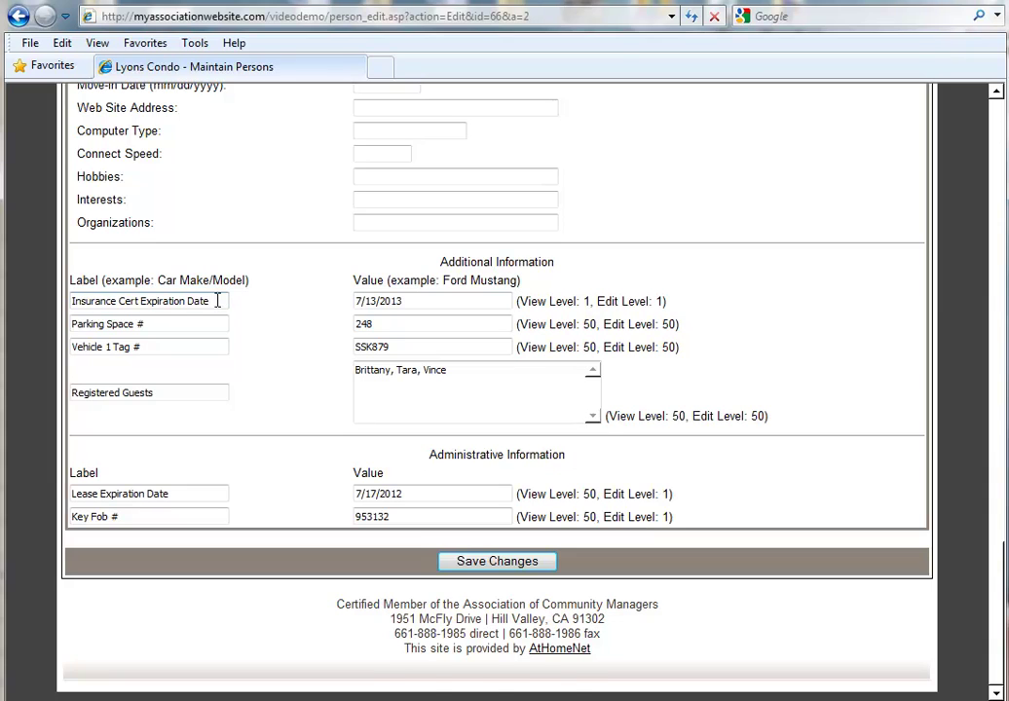
- Log out of the administrator account and log in with a resident's login name and password
{"action": "scroll", "coordinate": [998, 593], "scroll_direction": "up", "scroll_amount": 5}
{"action": "left_click_drag", "start_coordinate": [1001, 598], "coordinate": [985, 197]}
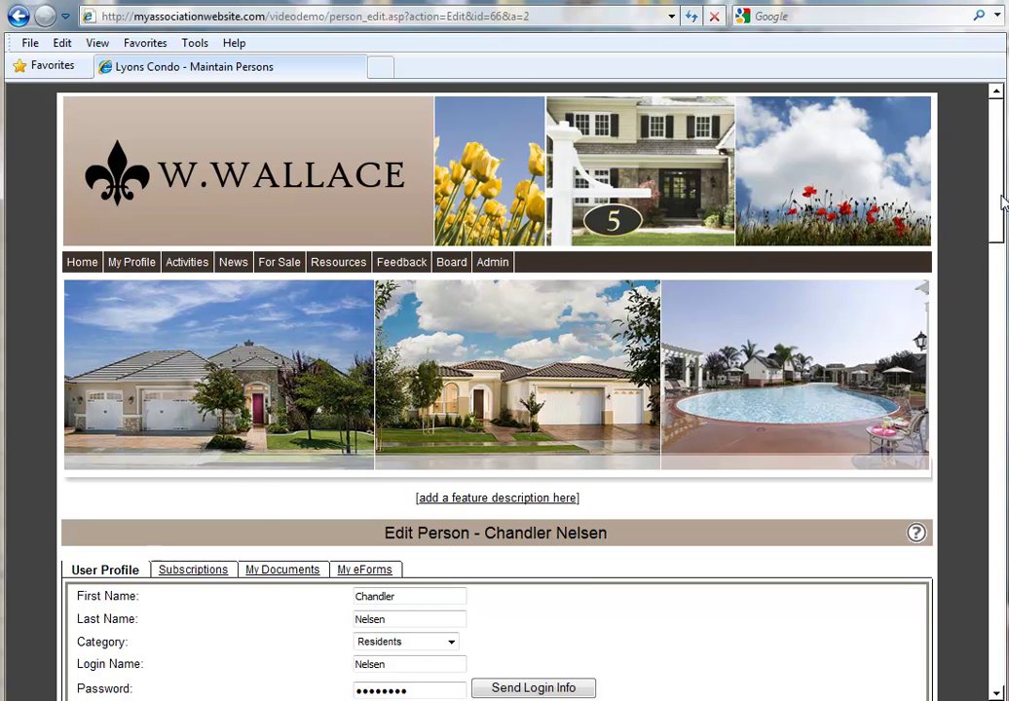
{"action": "scroll", "coordinate": [1003, 200], "scroll_direction": "down", "scroll_amount": 2}
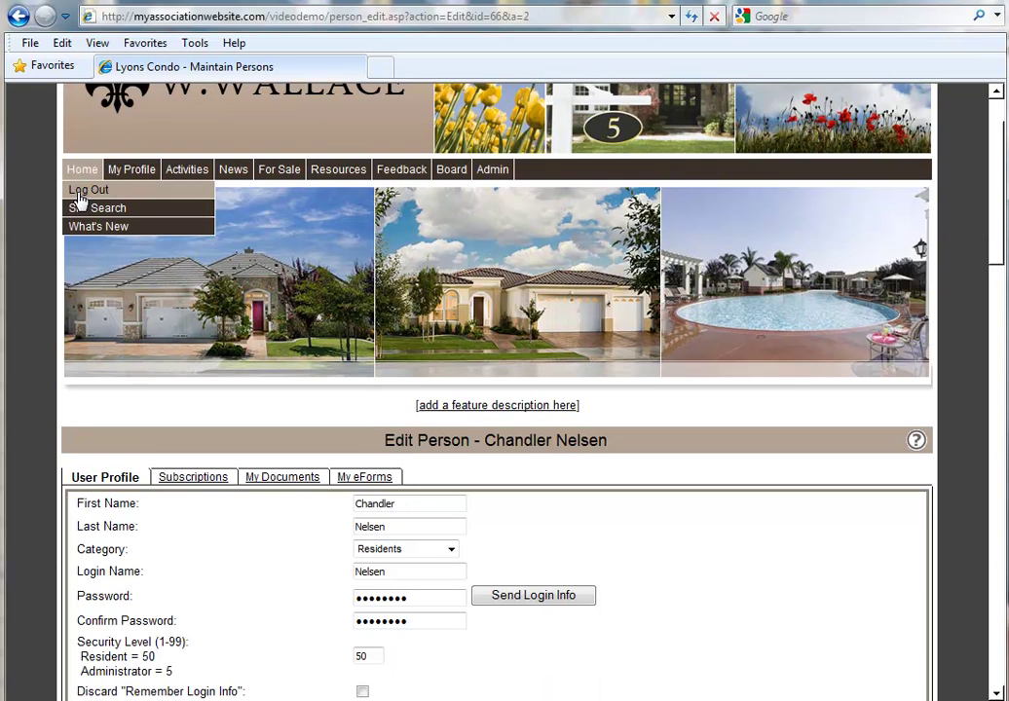
{"action": "left_click", "coordinate": [77, 191]}
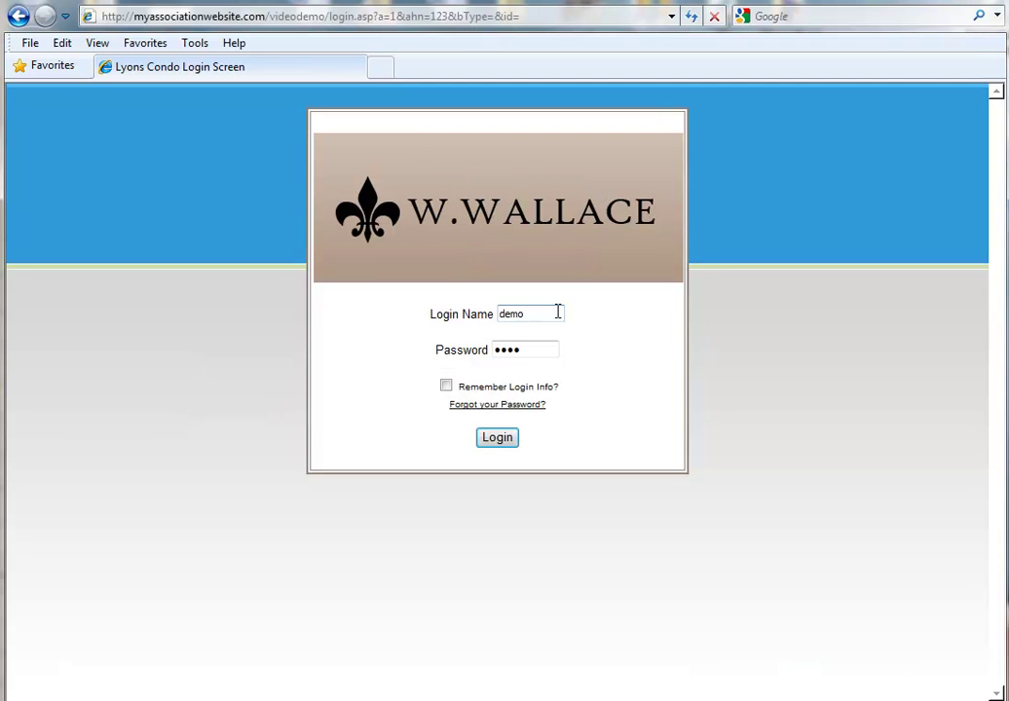
{"action": "left_click_drag", "start_coordinate": [558, 311], "coordinate": [461, 313]}
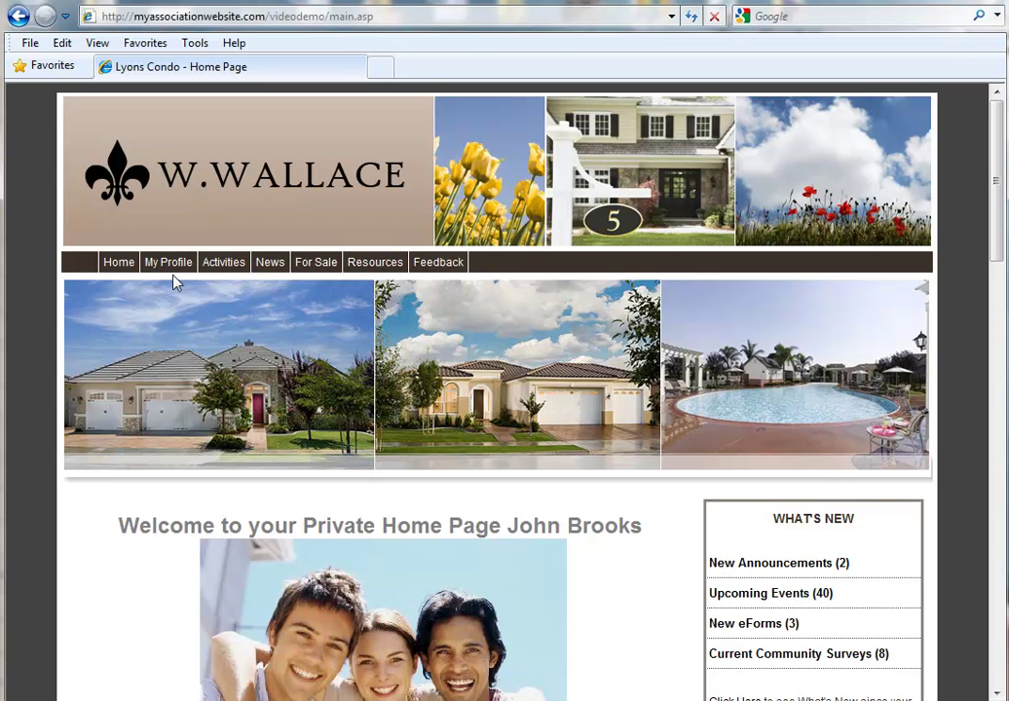
- Open the resident's own profile and examine which Additional Information and Administrative Information fields are shown and editable
{"action": "left_click", "coordinate": [162, 266]}
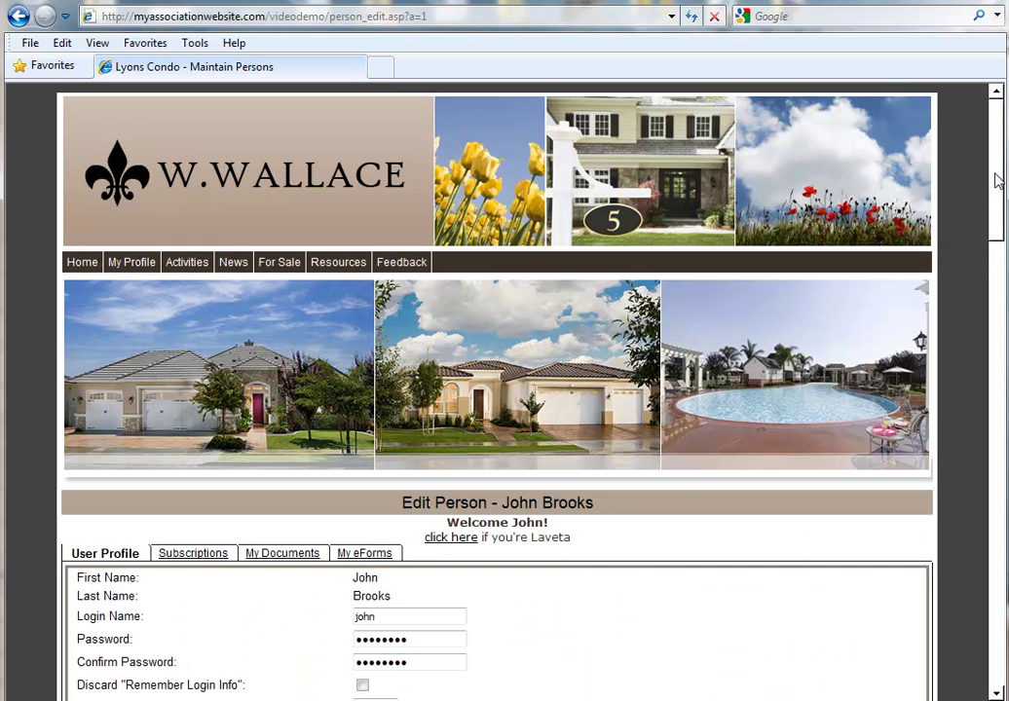
{"action": "scroll", "coordinate": [998, 180], "scroll_direction": "down", "scroll_amount": 15}
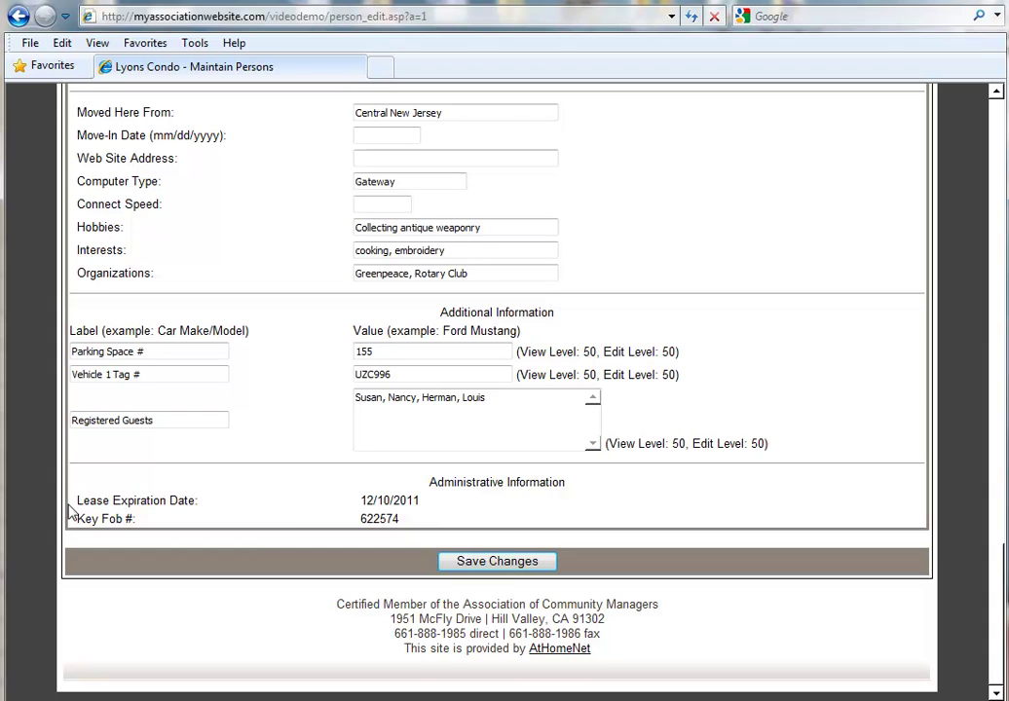
{"action": "left_click_drag", "start_coordinate": [75, 500], "coordinate": [430, 516]}
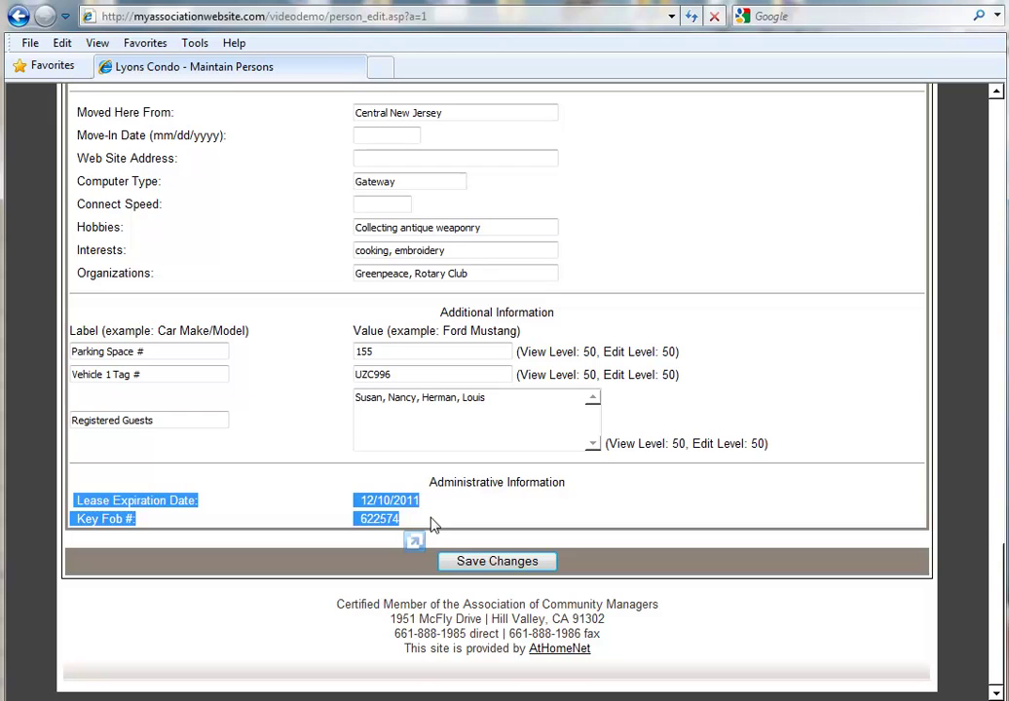
{"action": "left_click", "coordinate": [435, 519]}
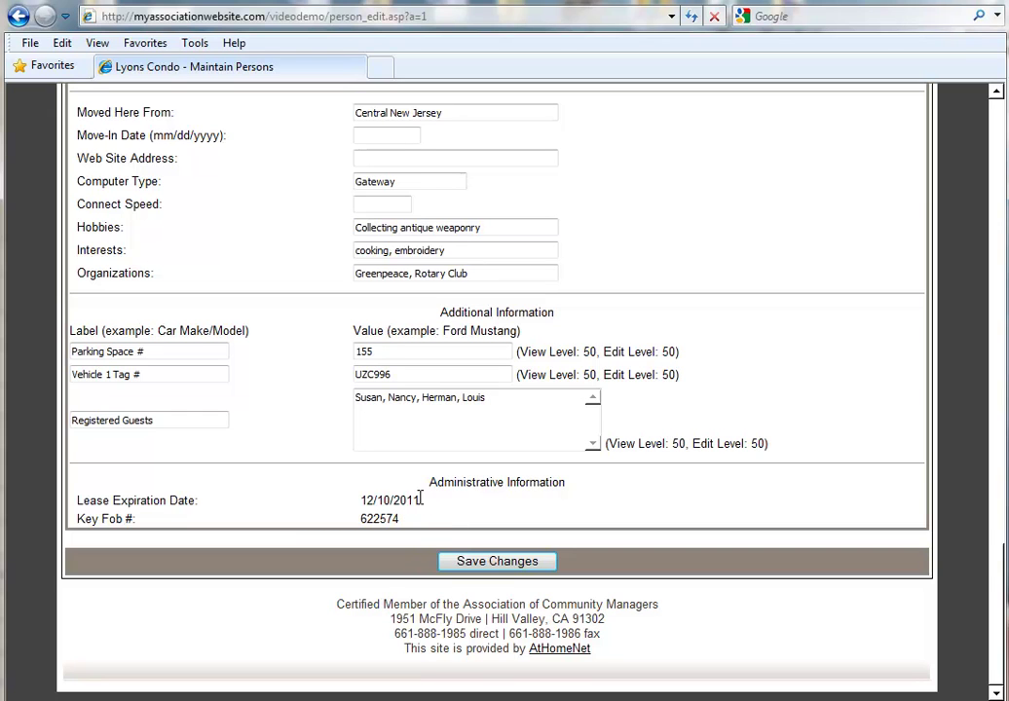